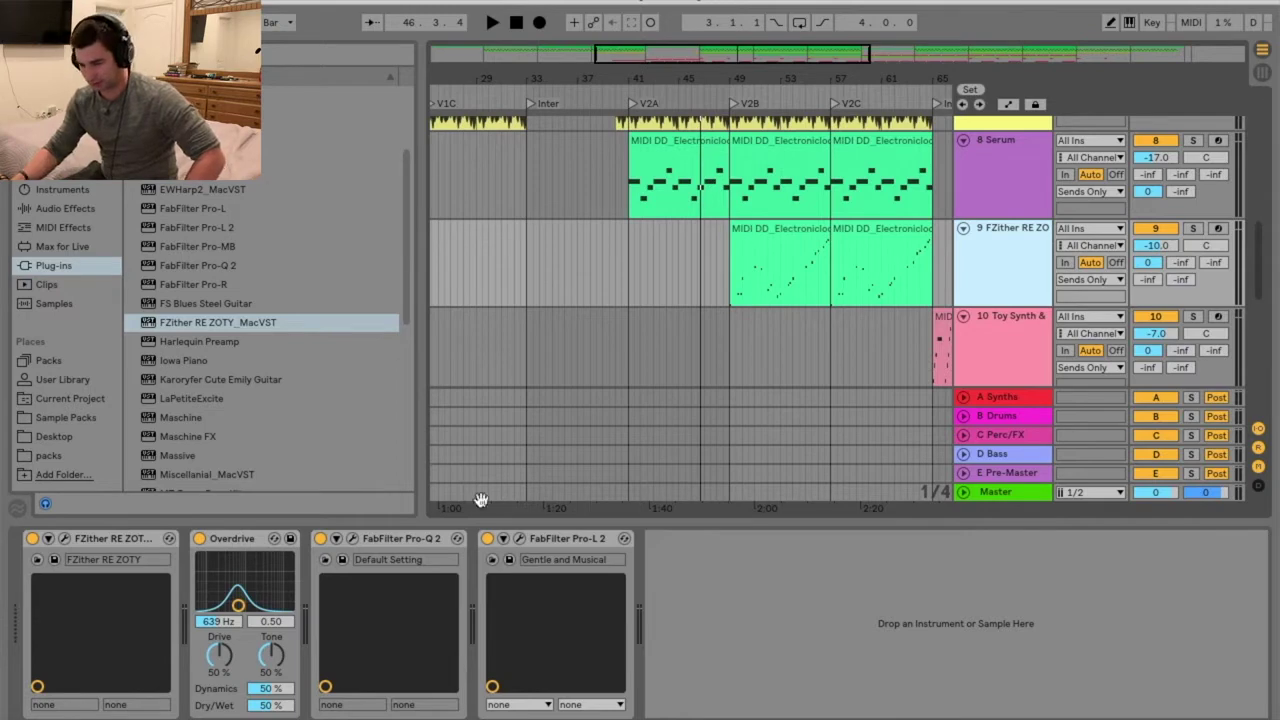
Step: Open the FZither RE ZOTY plug-in window and bring up the Fretless Zither product web page
left_click(134, 540)
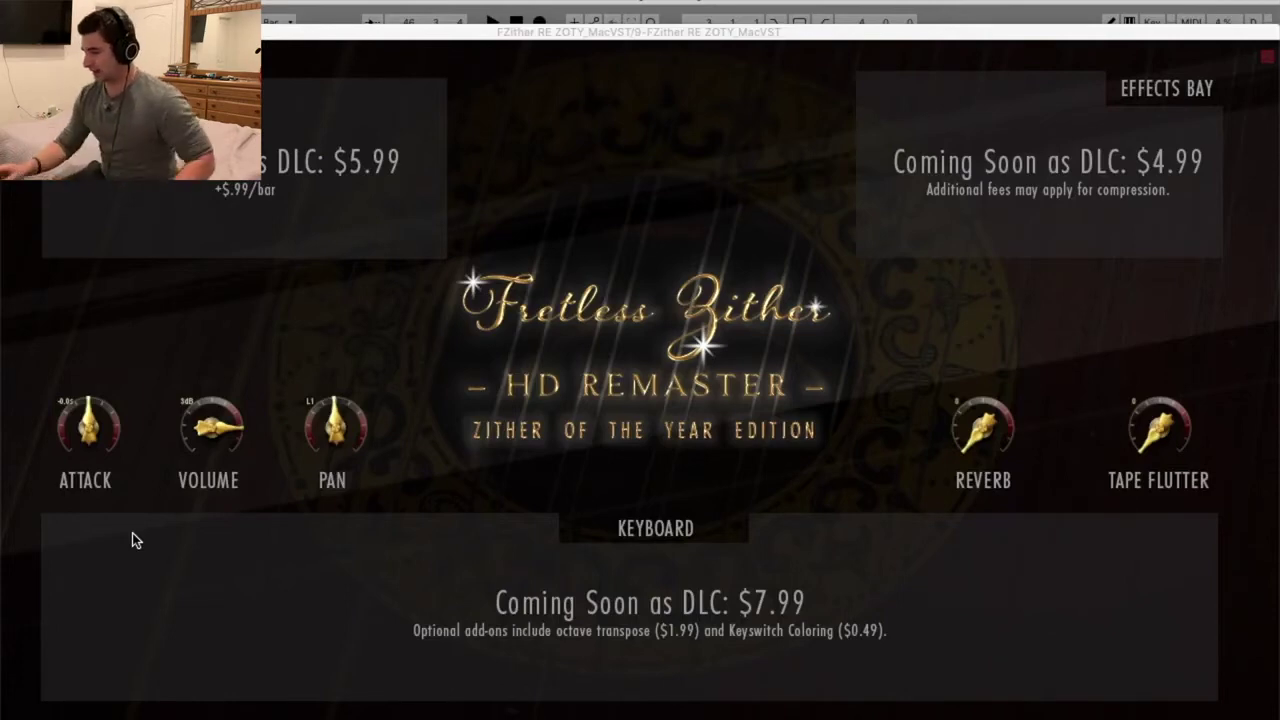
mouse_move(635, 40)
left_mouse_down()
mouse_move(632, 170)
mouse_move(635, 43)
left_mouse_up()
left_click(321, 700)
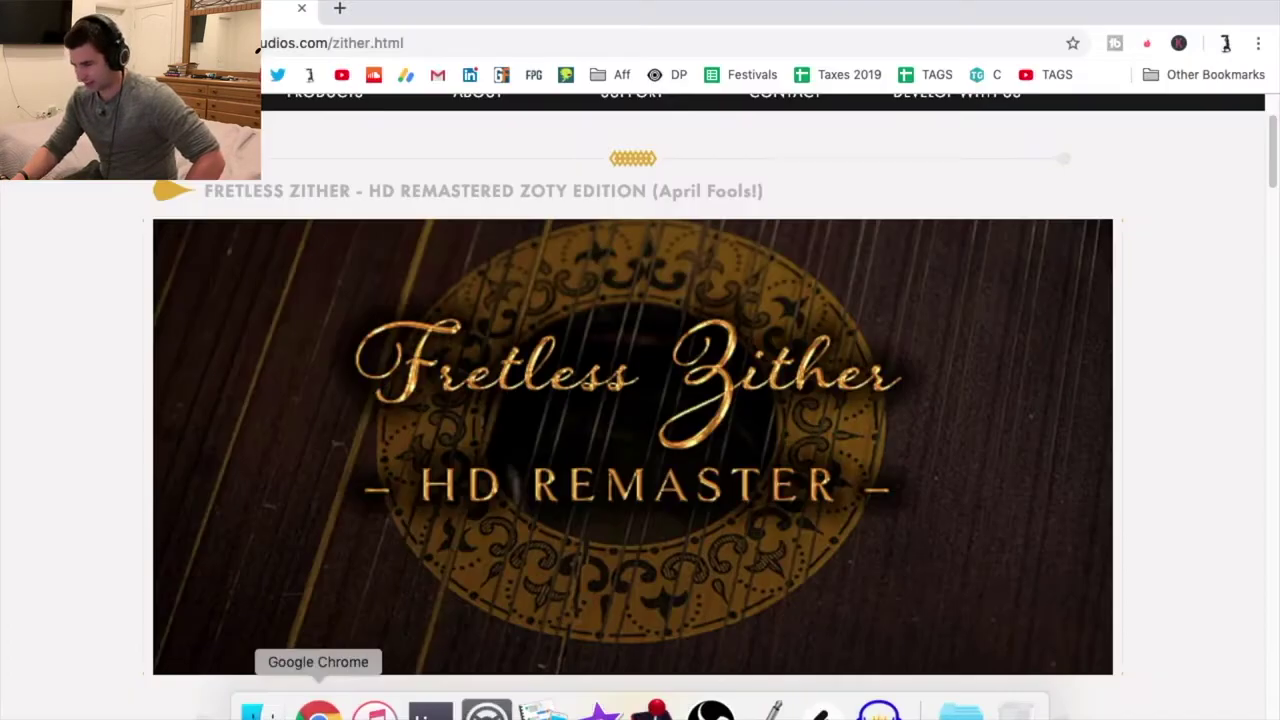
scroll(395, 468, "down", 5)
scroll(331, 478, "down", 6)
scroll(471, 400, "up", 5)
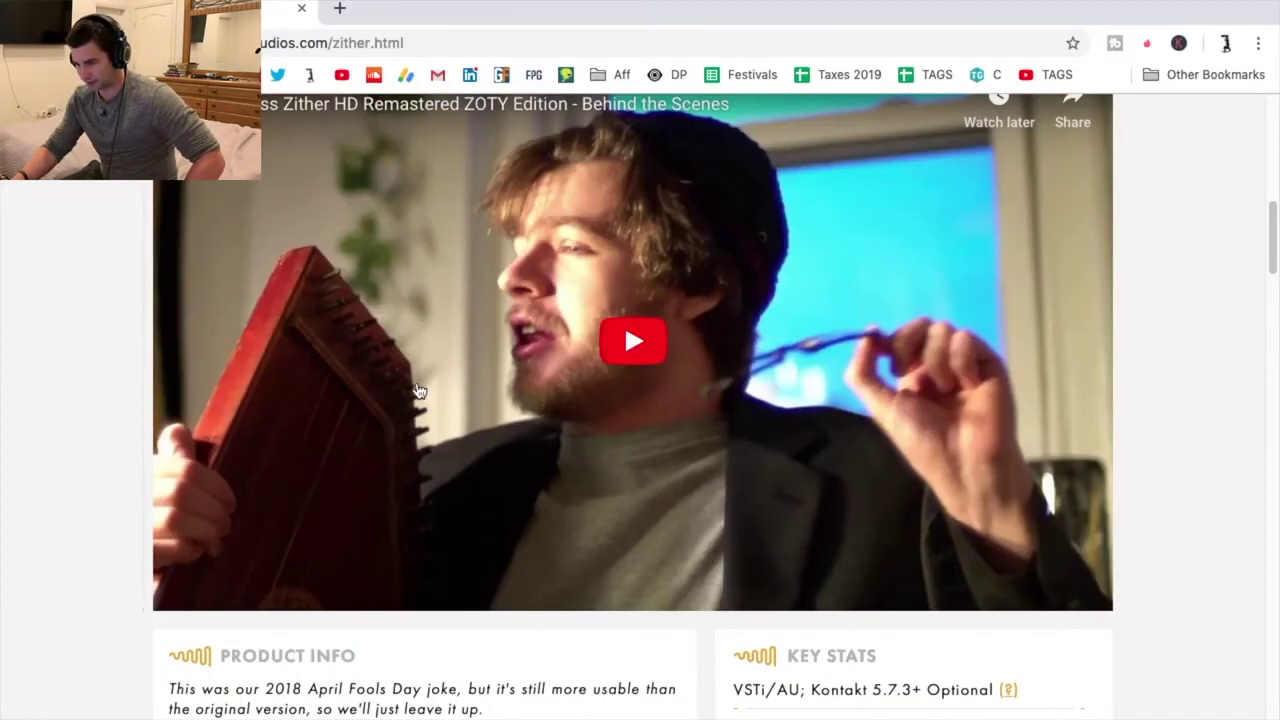
scroll(52, 336, "down", 6)
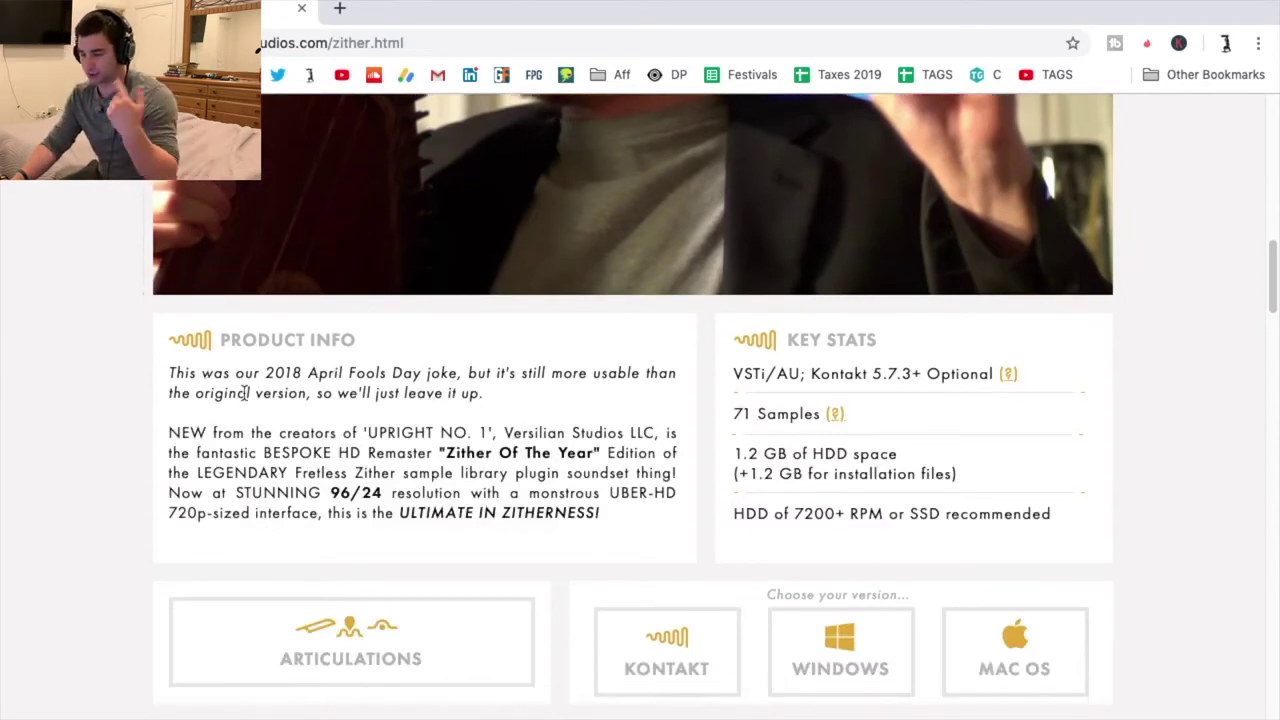
key("super+Tab")
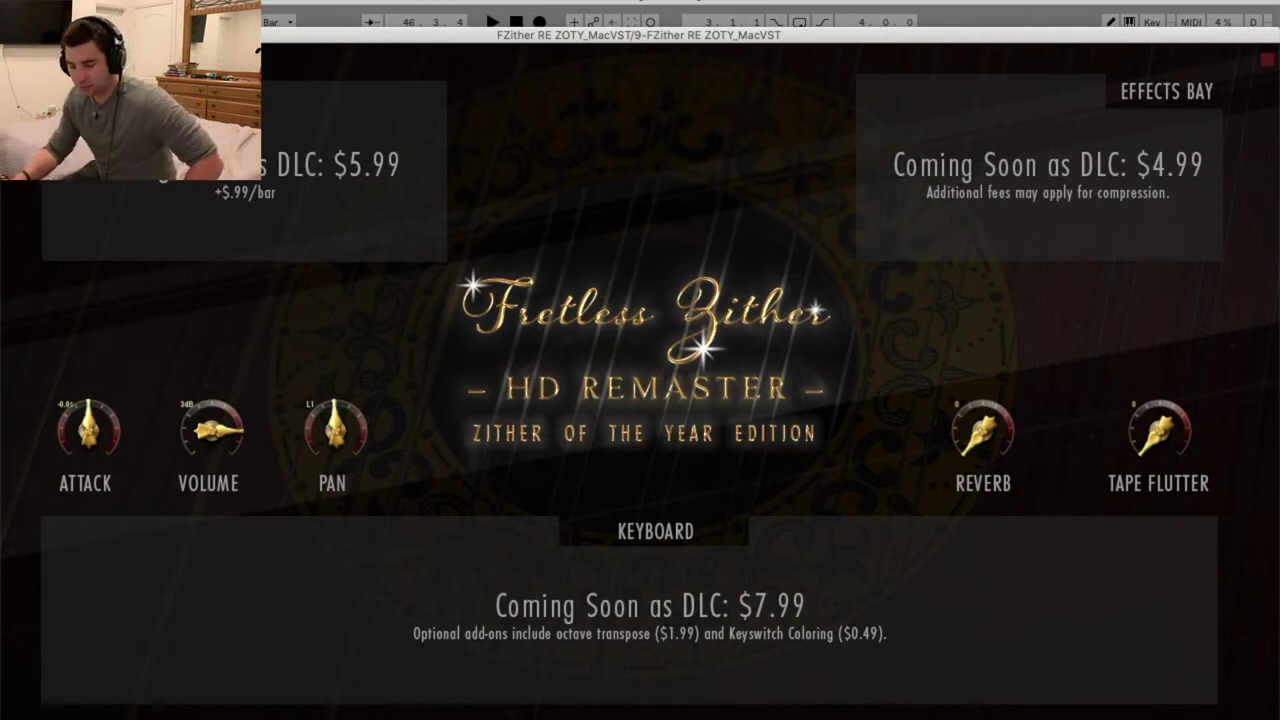
Step: Close the zither plug-in window and play back the V2A section
left_click(14, 35)
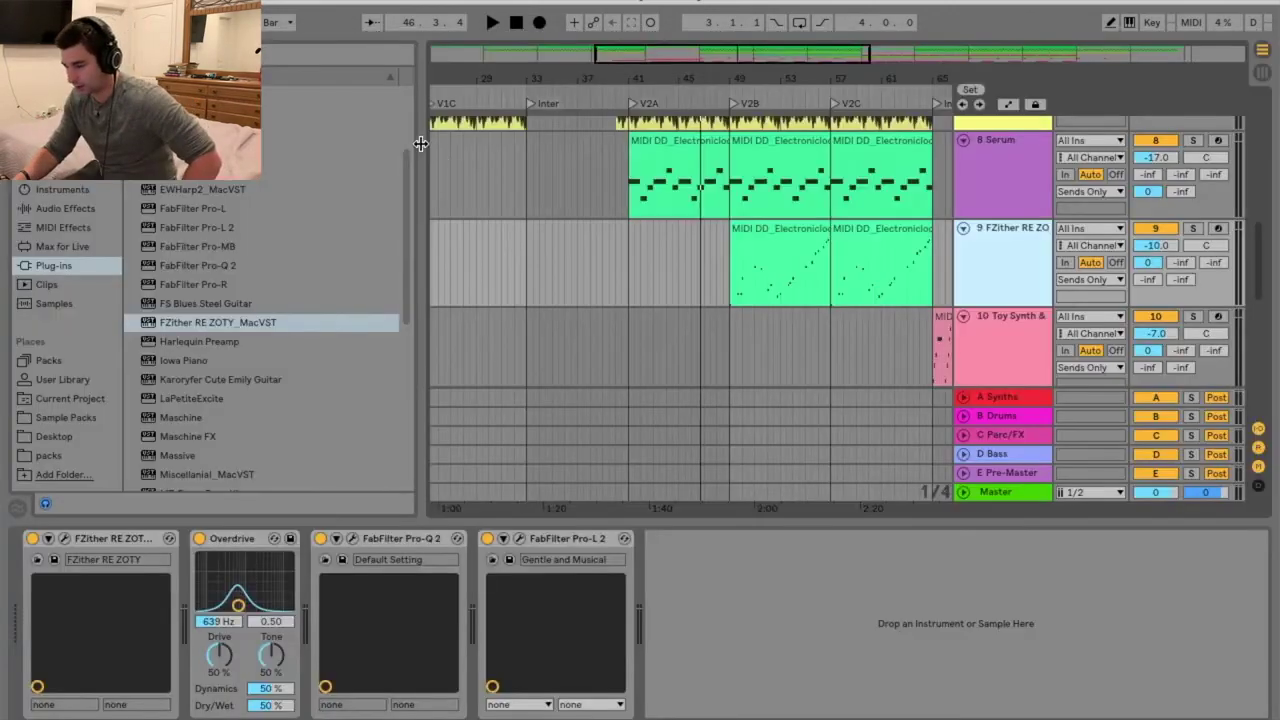
left_click_drag(665, 80, 619, 77)
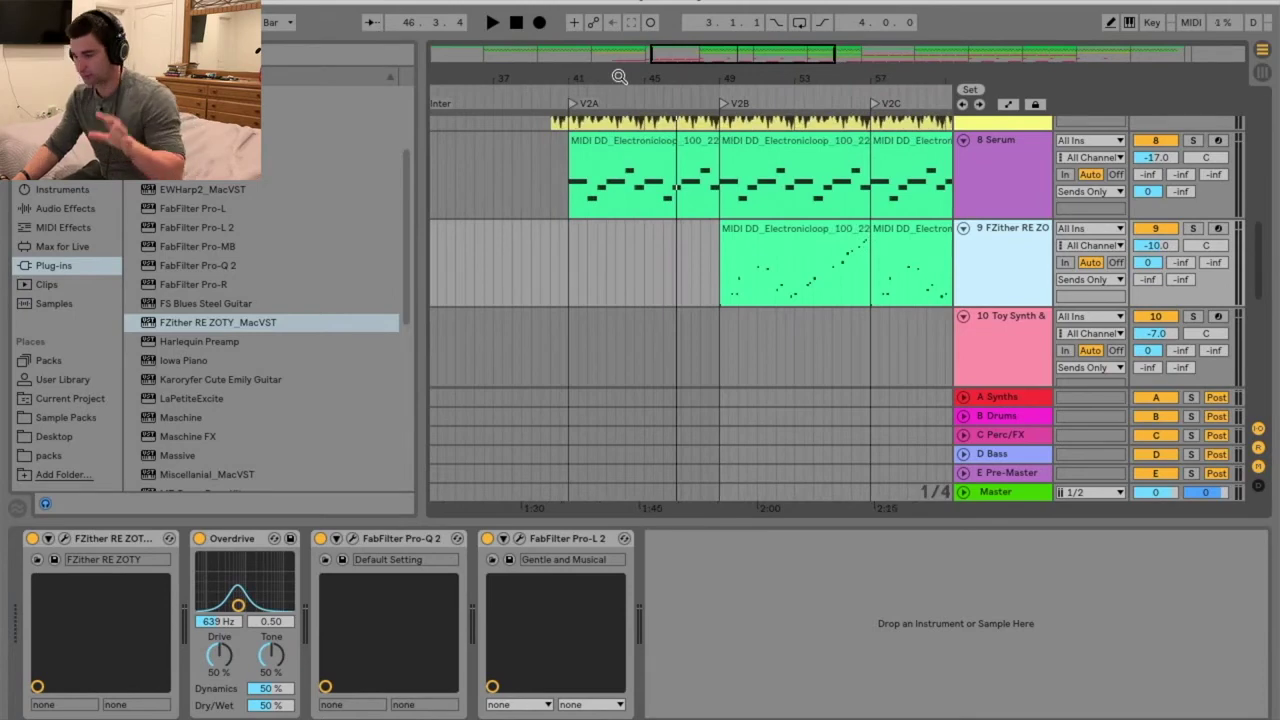
left_click(567, 94)
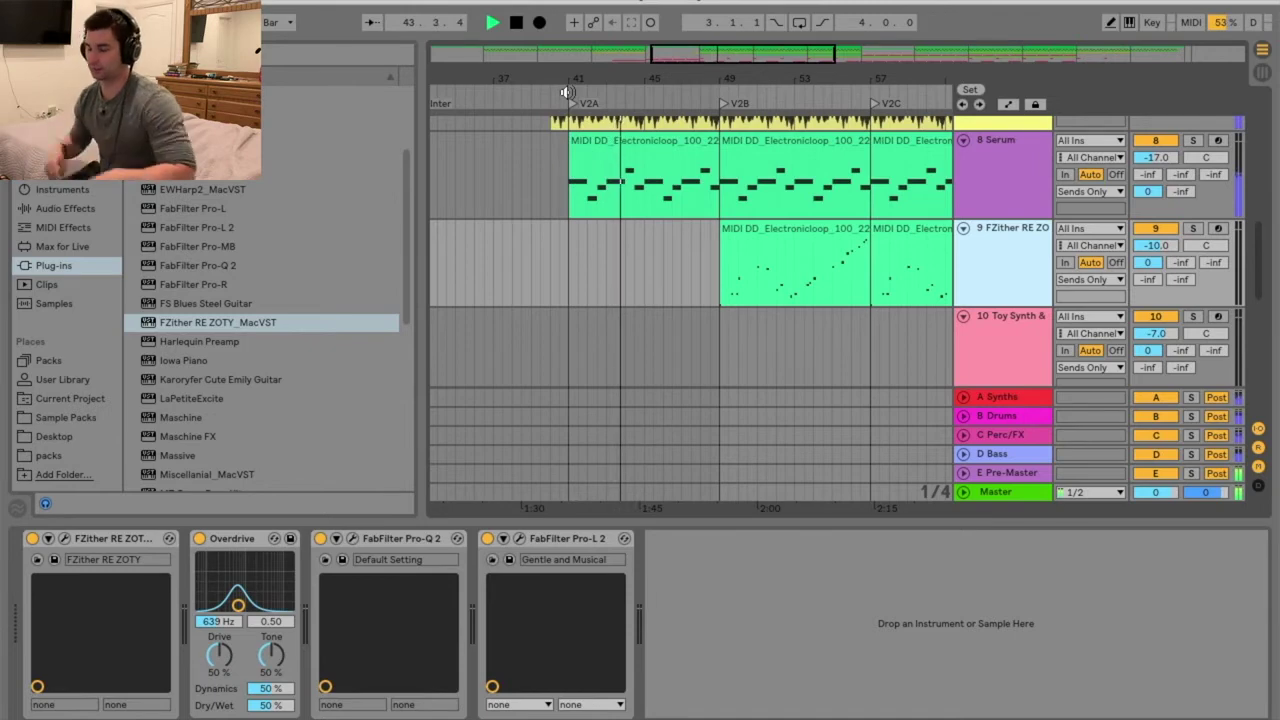
key("space")
Step: Play back from bar 49 in the zoomed bars 47–61, then solo the FZither track
left_click_drag(860, 80, 793, 163)
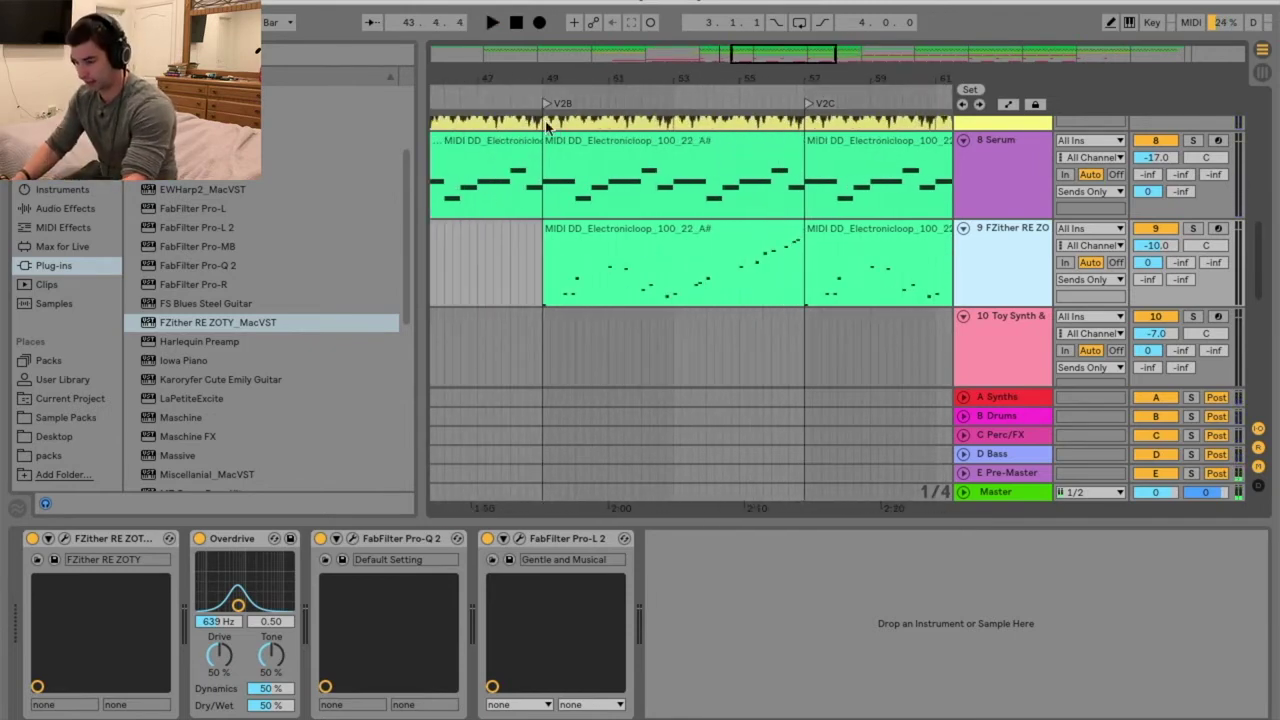
left_click(543, 92)
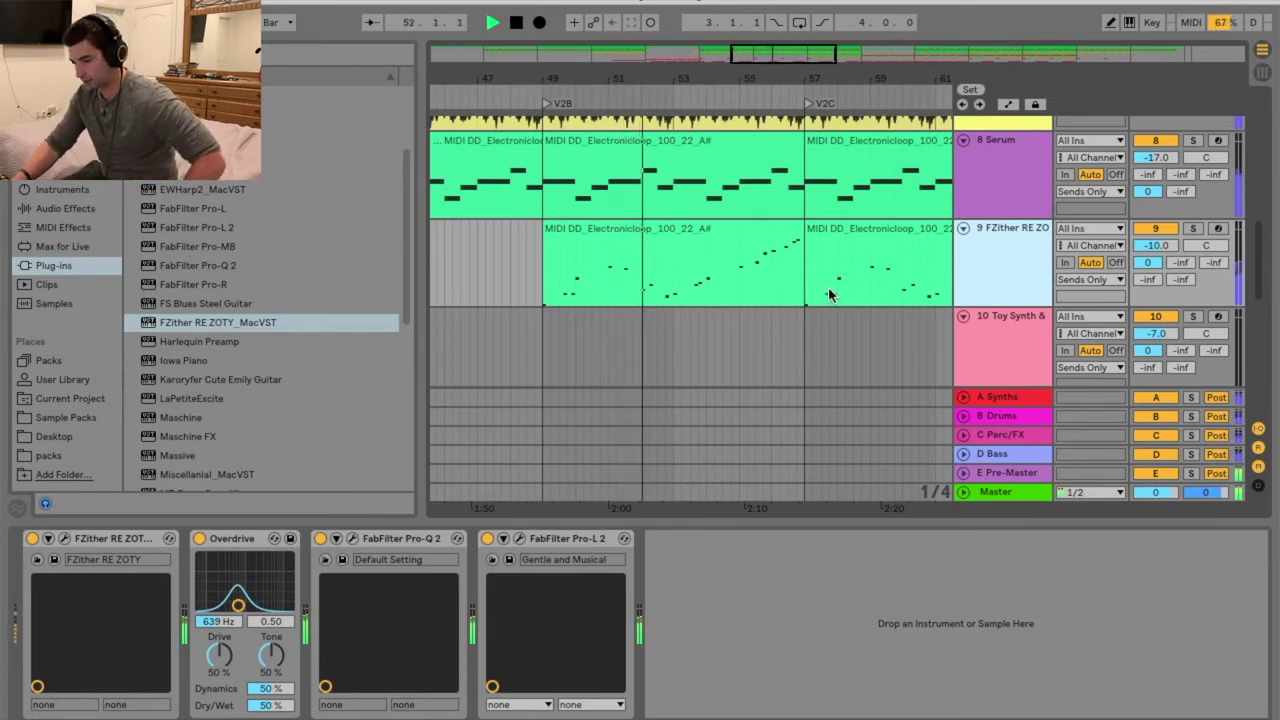
key("space")
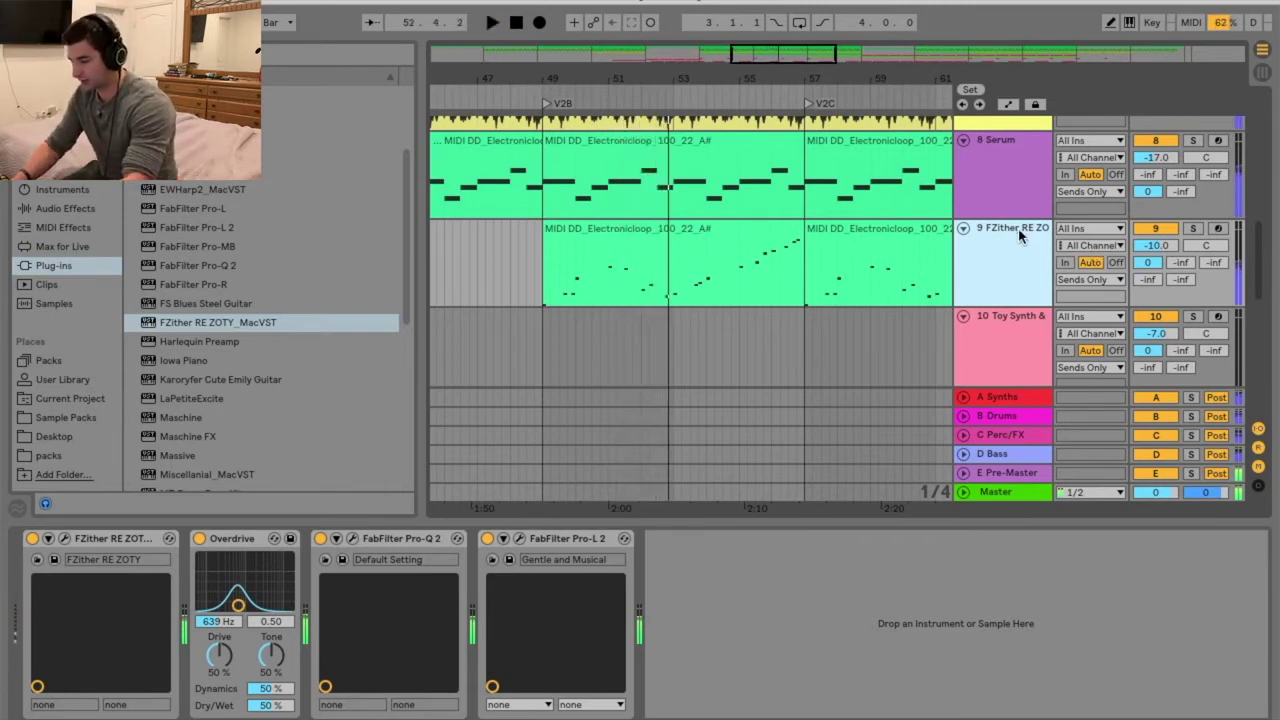
left_click(1195, 228)
Step: Play the soloed FZither track from partway through V2B to around bar 59
left_click_drag(767, 81, 717, 102)
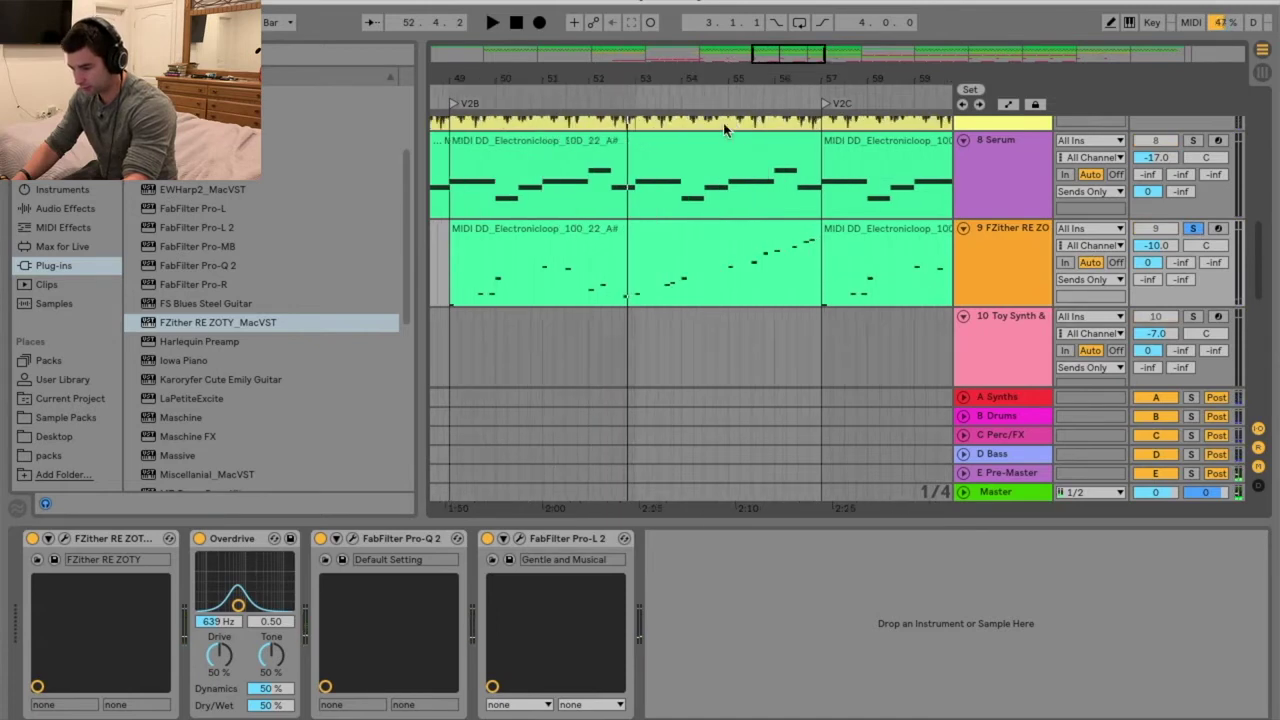
left_click(717, 102)
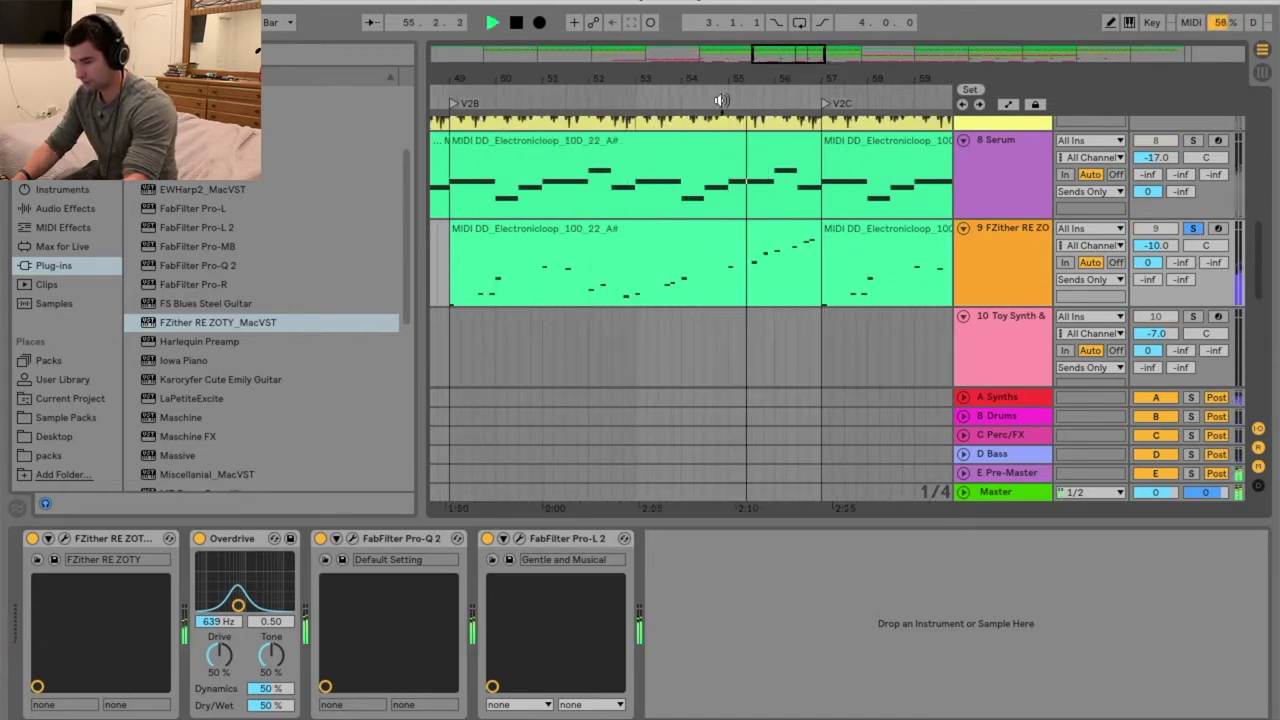
left_click(721, 101)
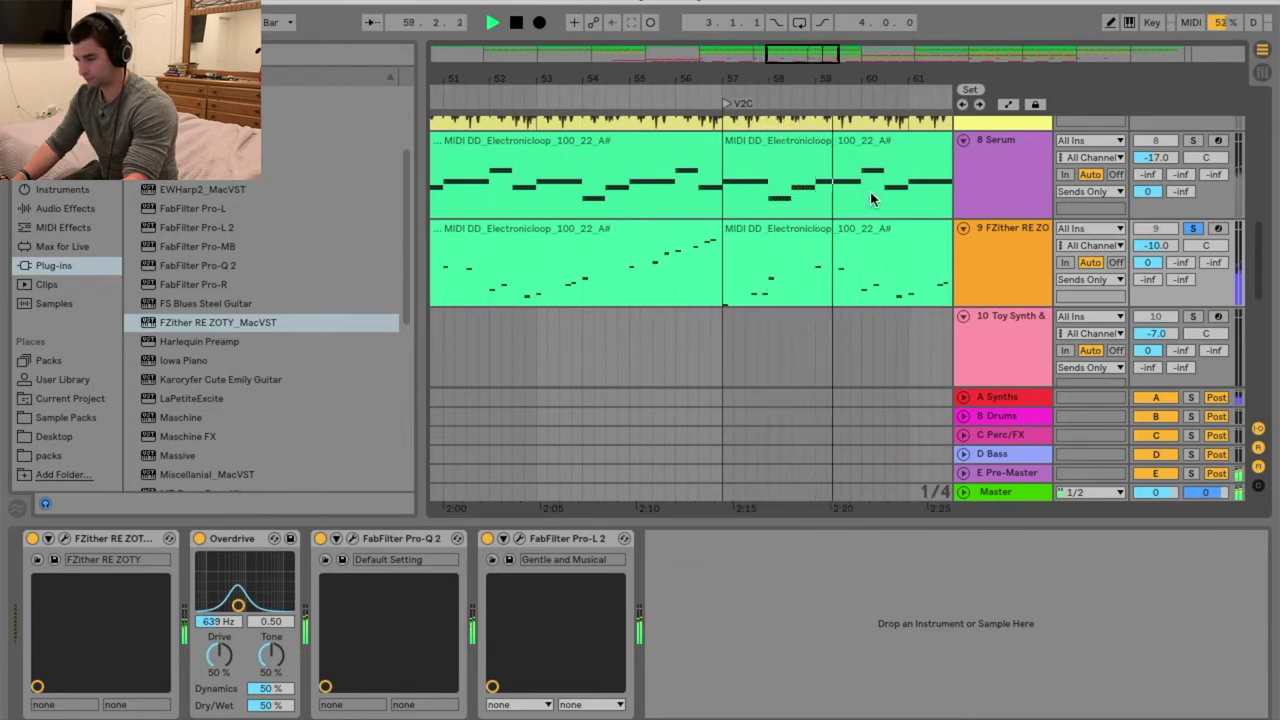
key("space")
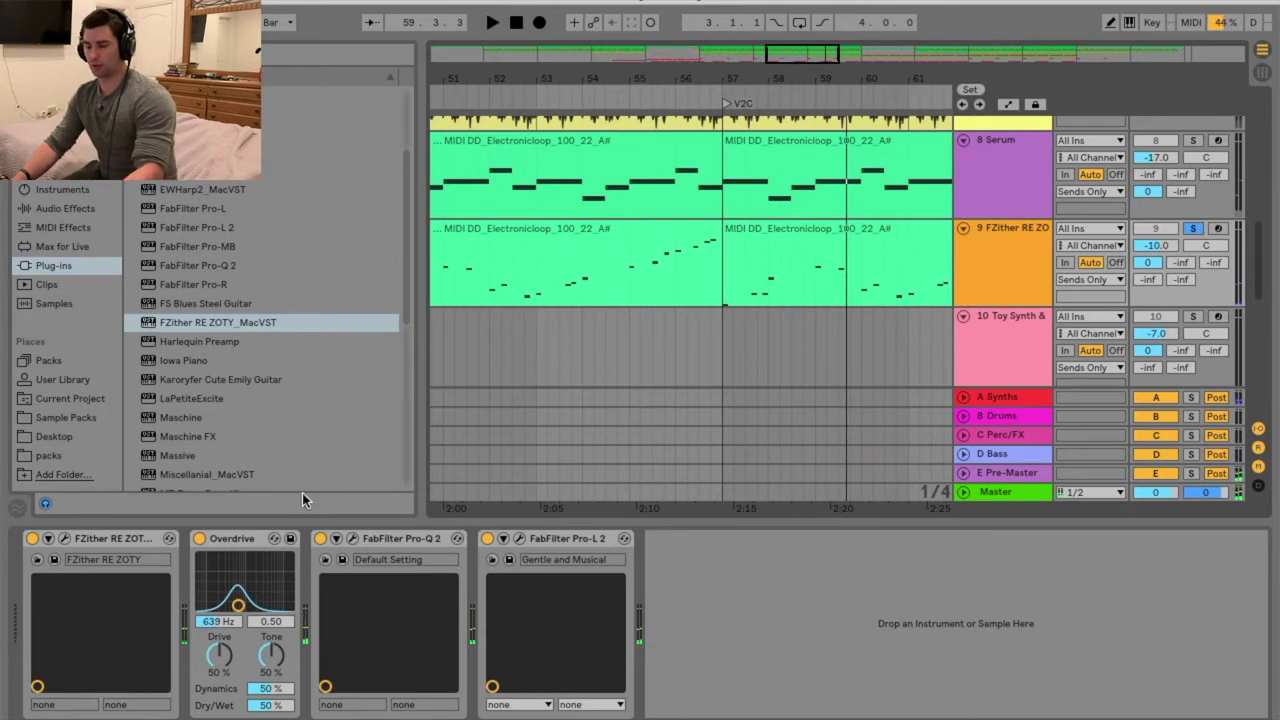
left_click(232, 544)
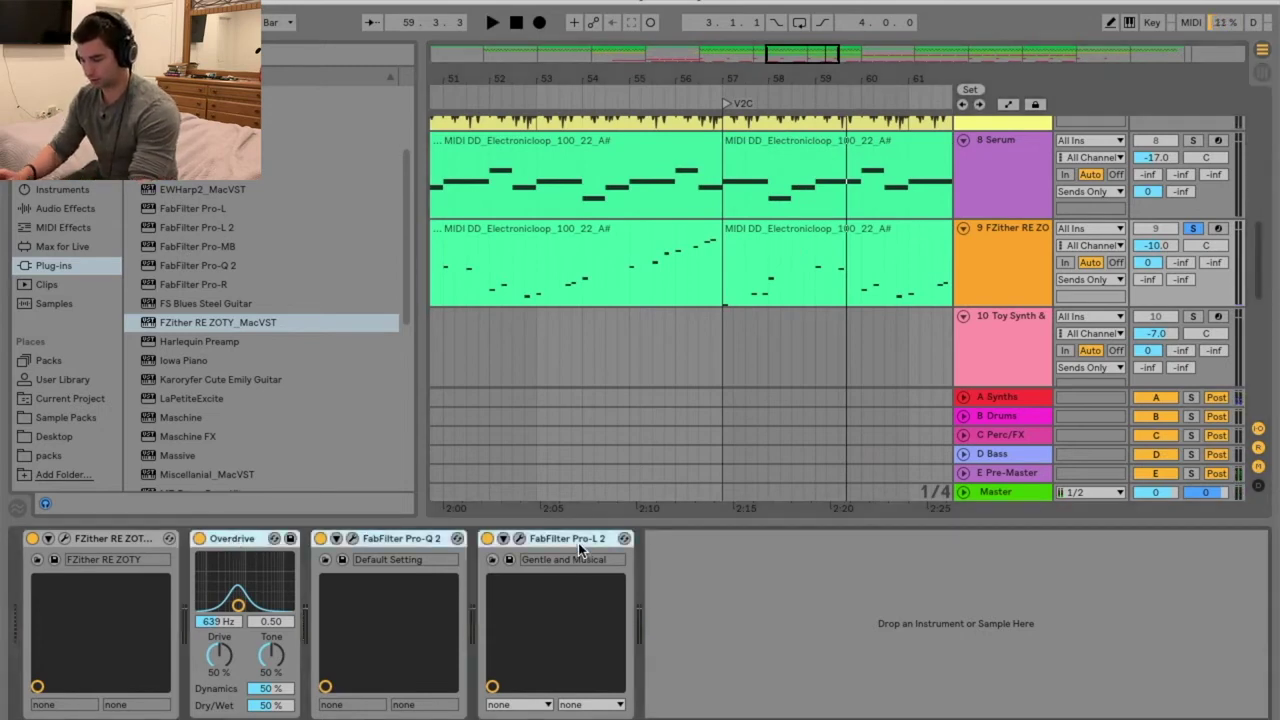
Step: Group Overdrive, Pro-Q 2 and Pro-L 2 into a switched-off rack and reopen the zither plug-in
left_click(578, 543, "shift")
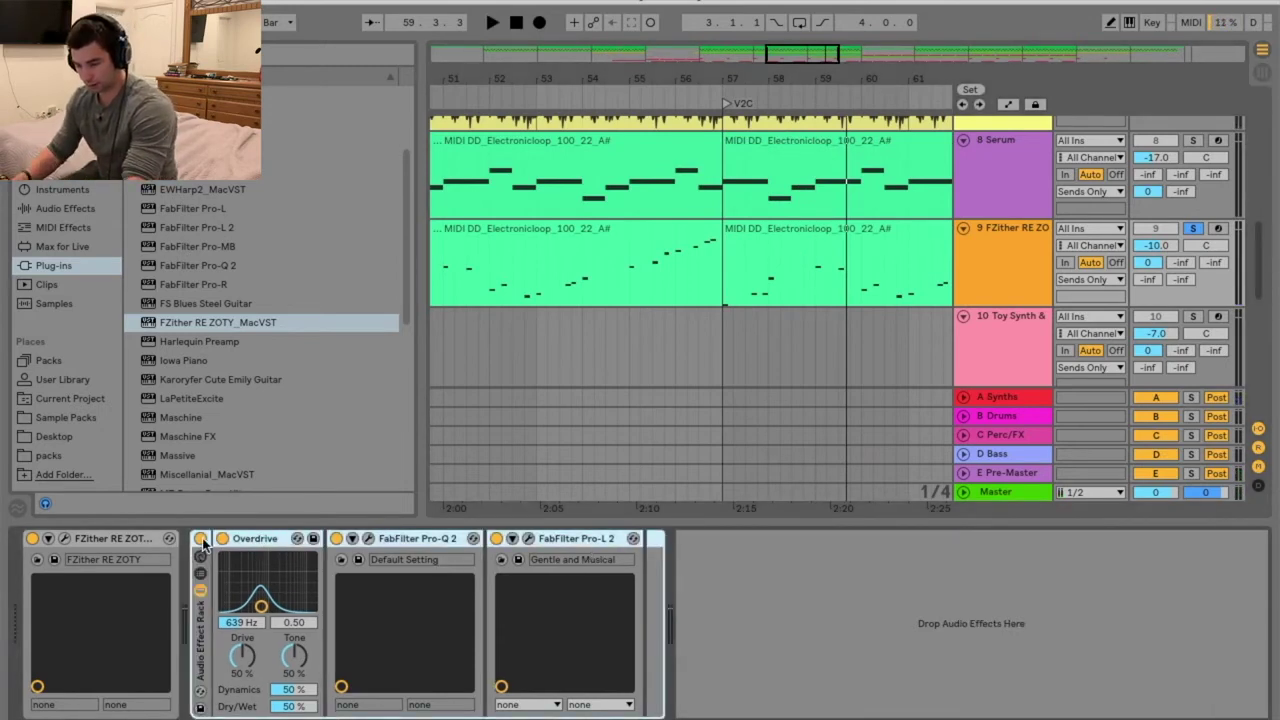
key("super+g")
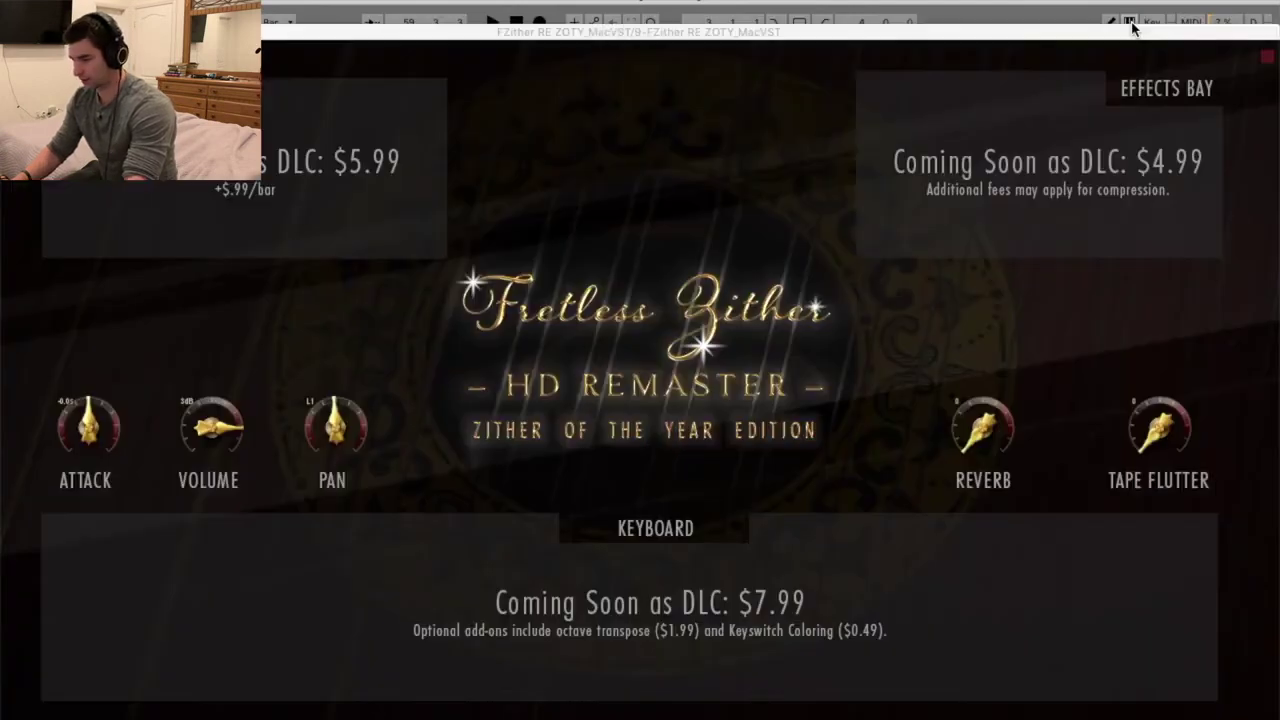
key("super+alt+p")
left_click_drag(1124, 30, 878, 70)
Step: Arm the FZither track and turn the zither's Reverb up from 0 to a high setting
left_click(1219, 229)
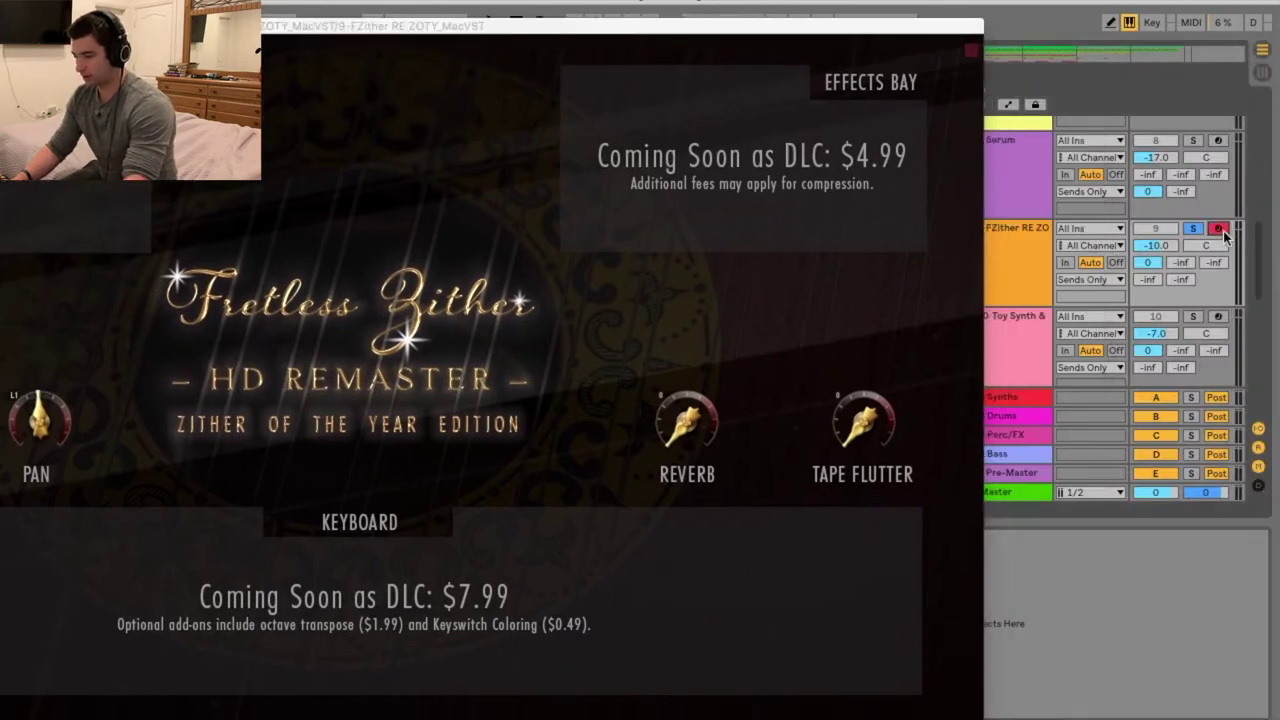
left_click_drag(552, 29, 843, 15)
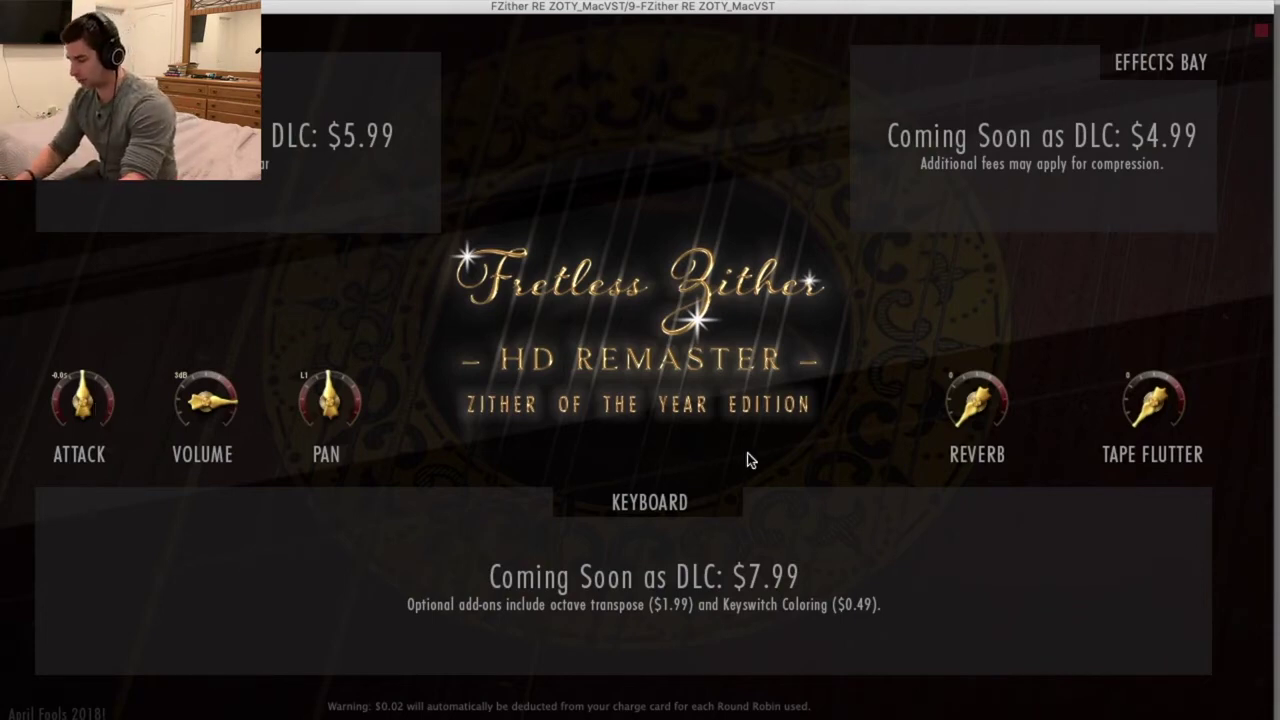
left_click_drag(1158, 420, 1157, 344)
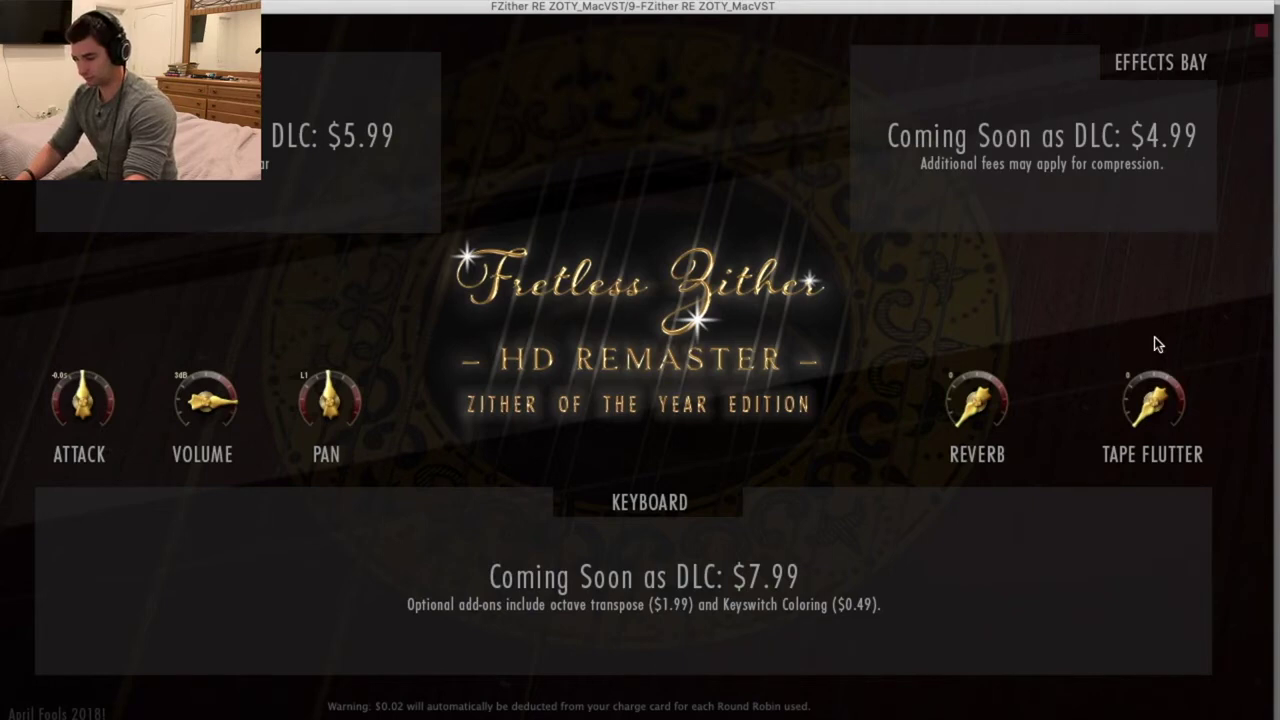
left_click_drag(978, 385, 969, 312)
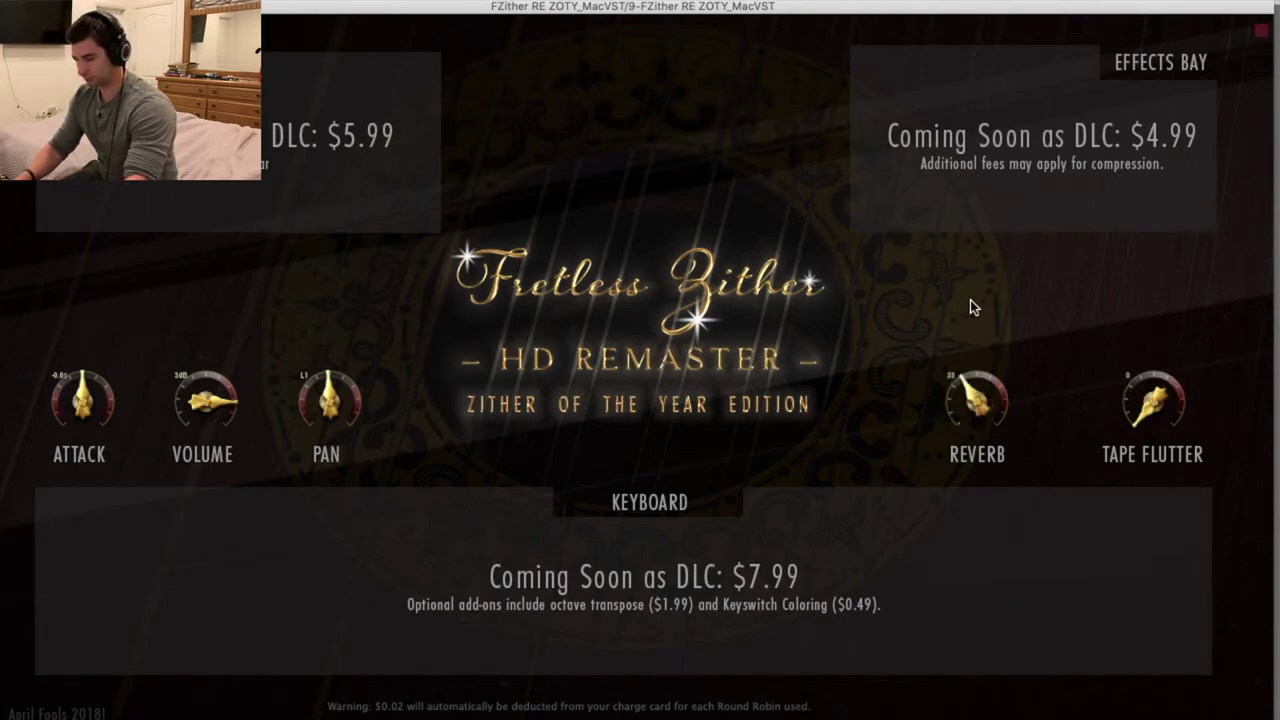
left_click_drag(979, 241, 983, 198)
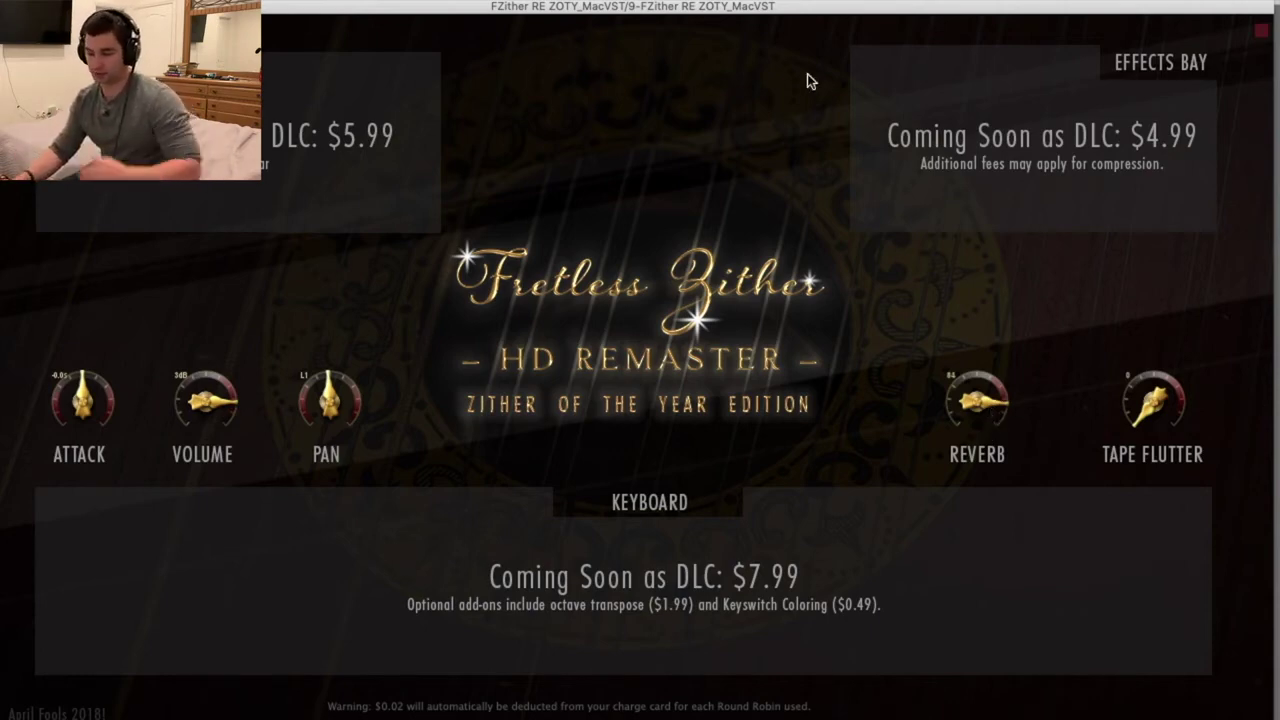
Step: Set Reverb to 64, then try raising Tape Flutter and return it to 0
left_click_drag(958, 418, 951, 415)
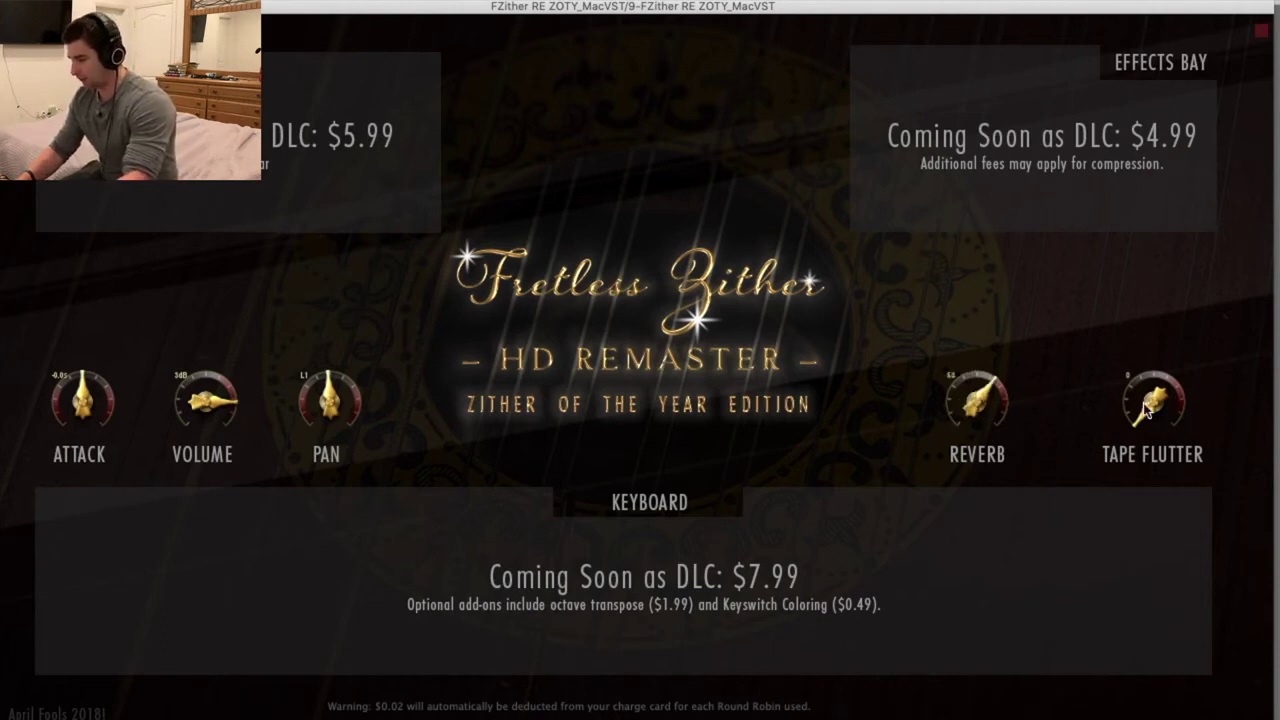
left_click_drag(1146, 412, 1147, 211)
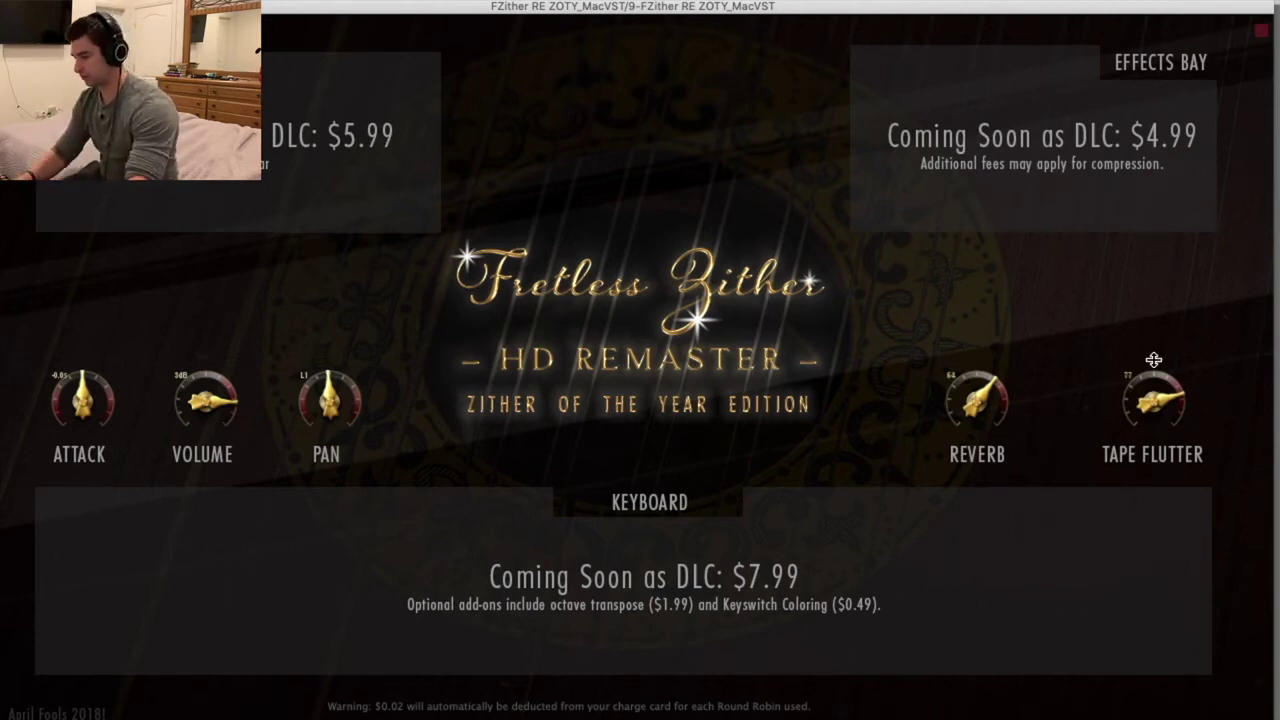
left_click_drag(1147, 405, 1129, 600)
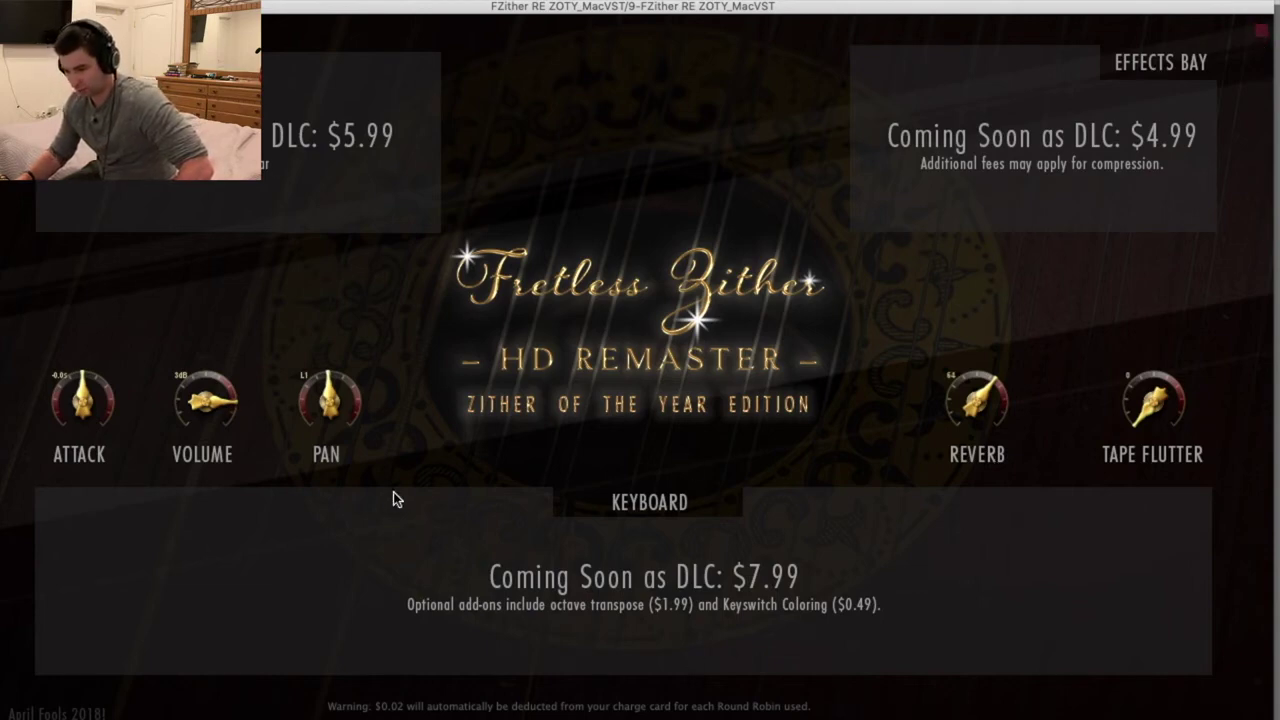
Step: Nudge the zither's Attack knob slightly
left_click_drag(56, 420, 66, 416)
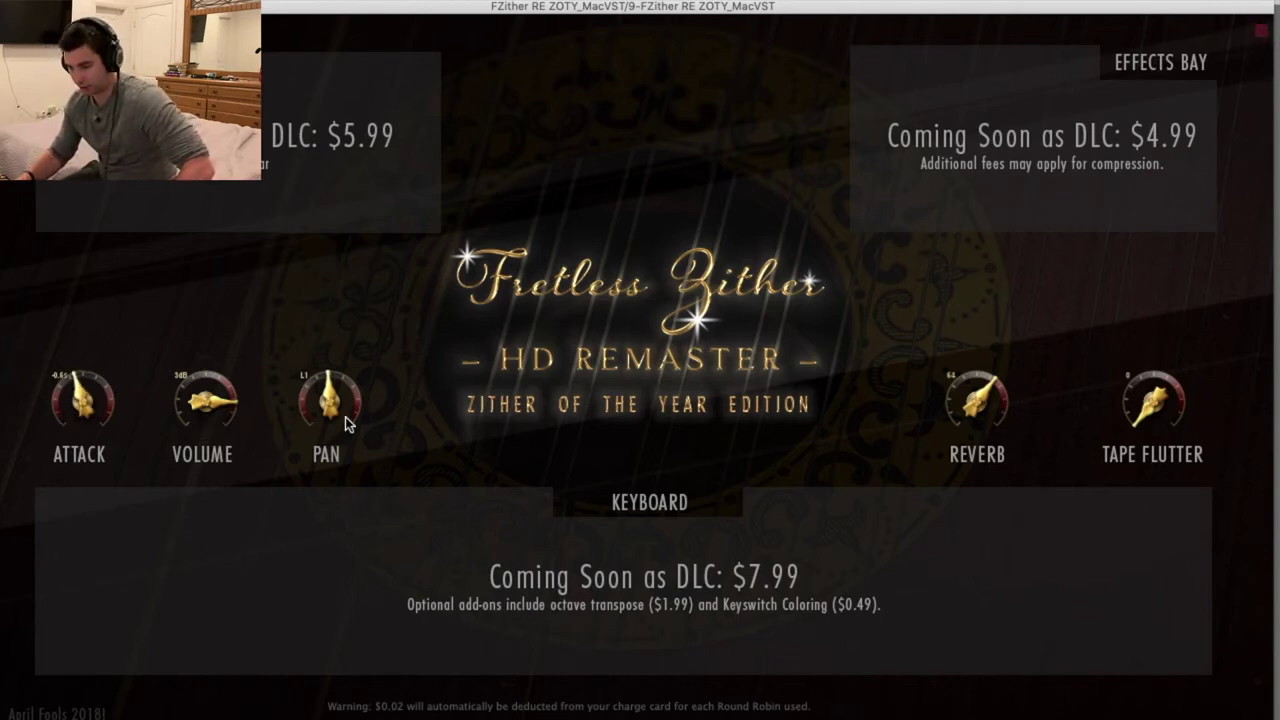